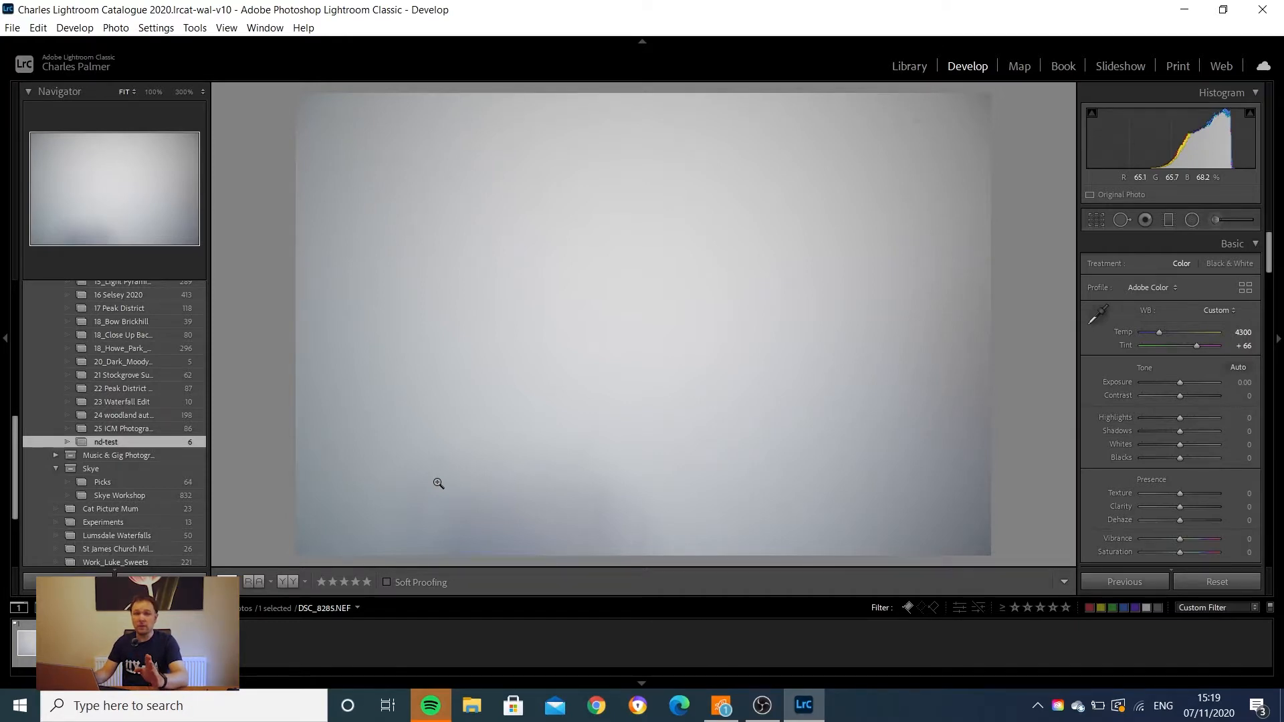
Move on through the waterfall photos to DSC_8292.NEF
key("Right")
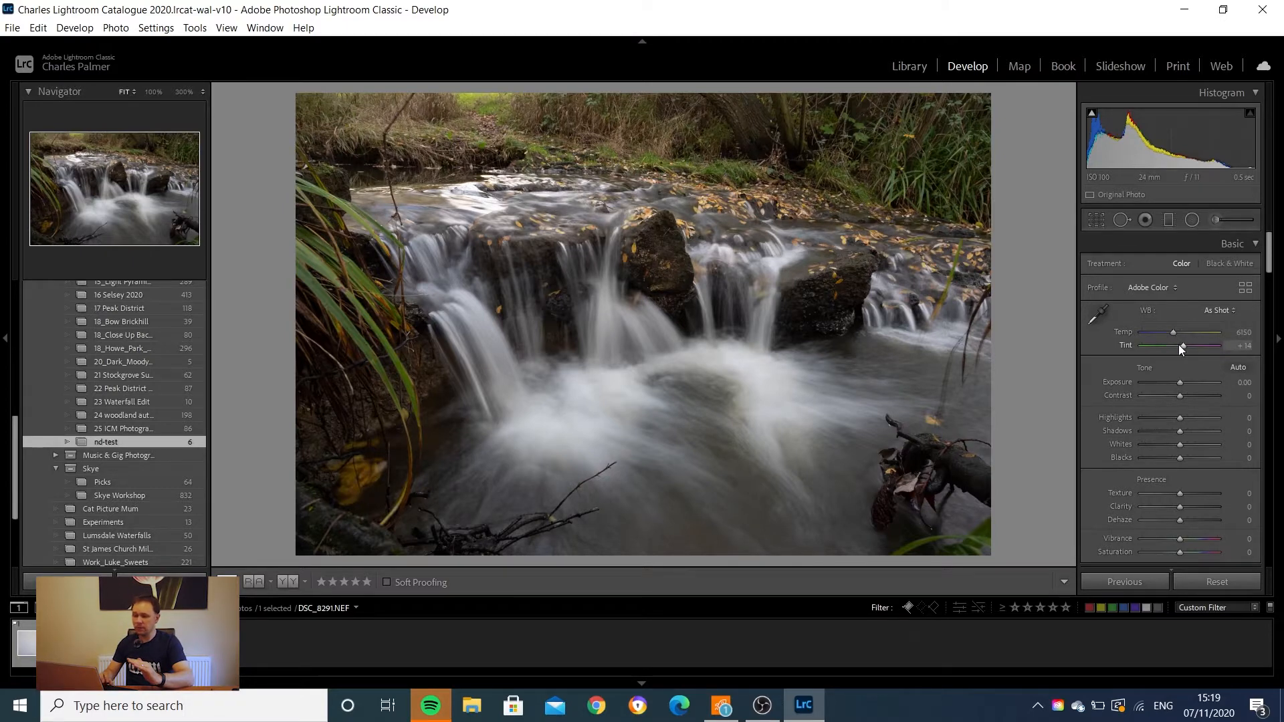
key("ctrl+z")
key("Right")
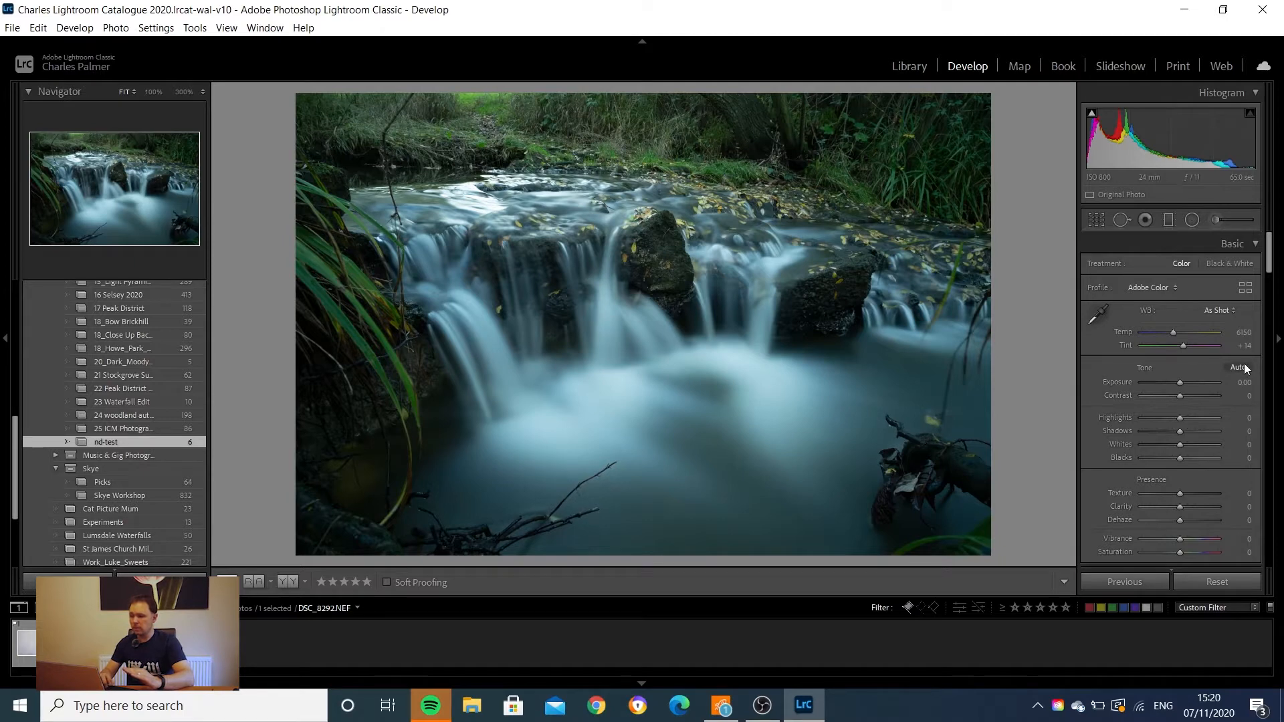
Set the waterfall photo's white balance to a temperature of 7250 and a tint of +60
left_click(1245, 333)
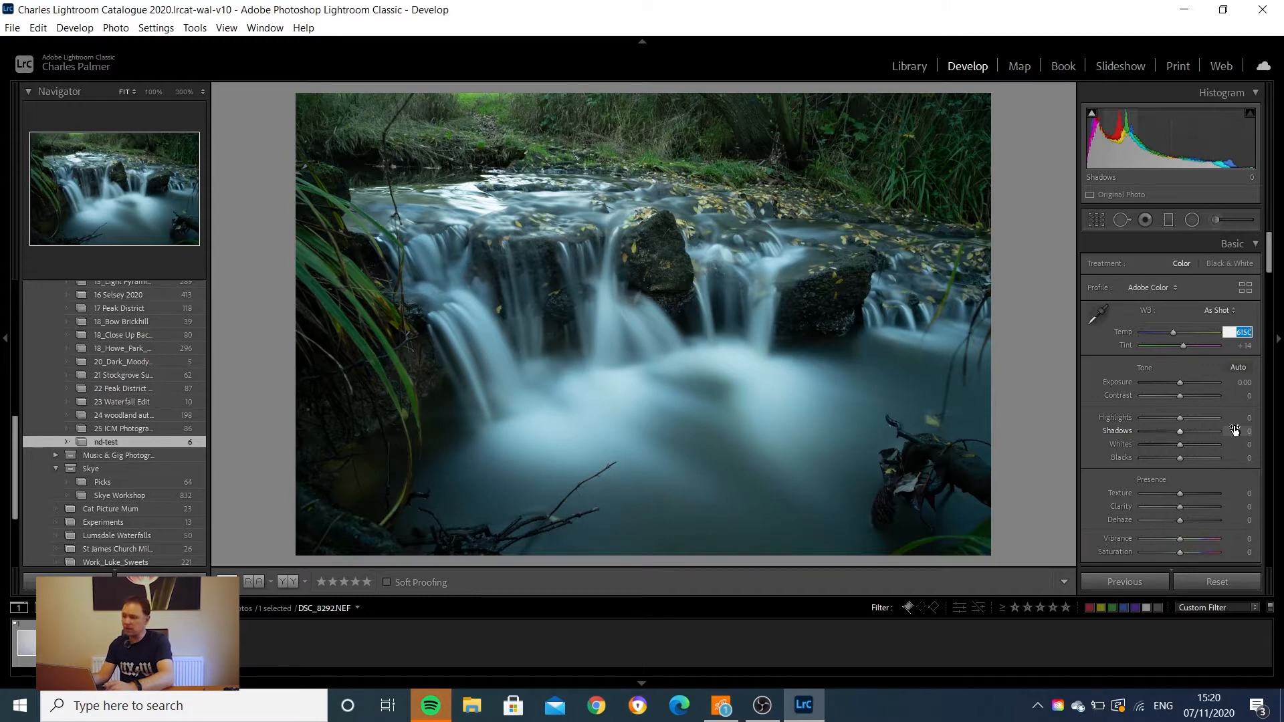
type("7")
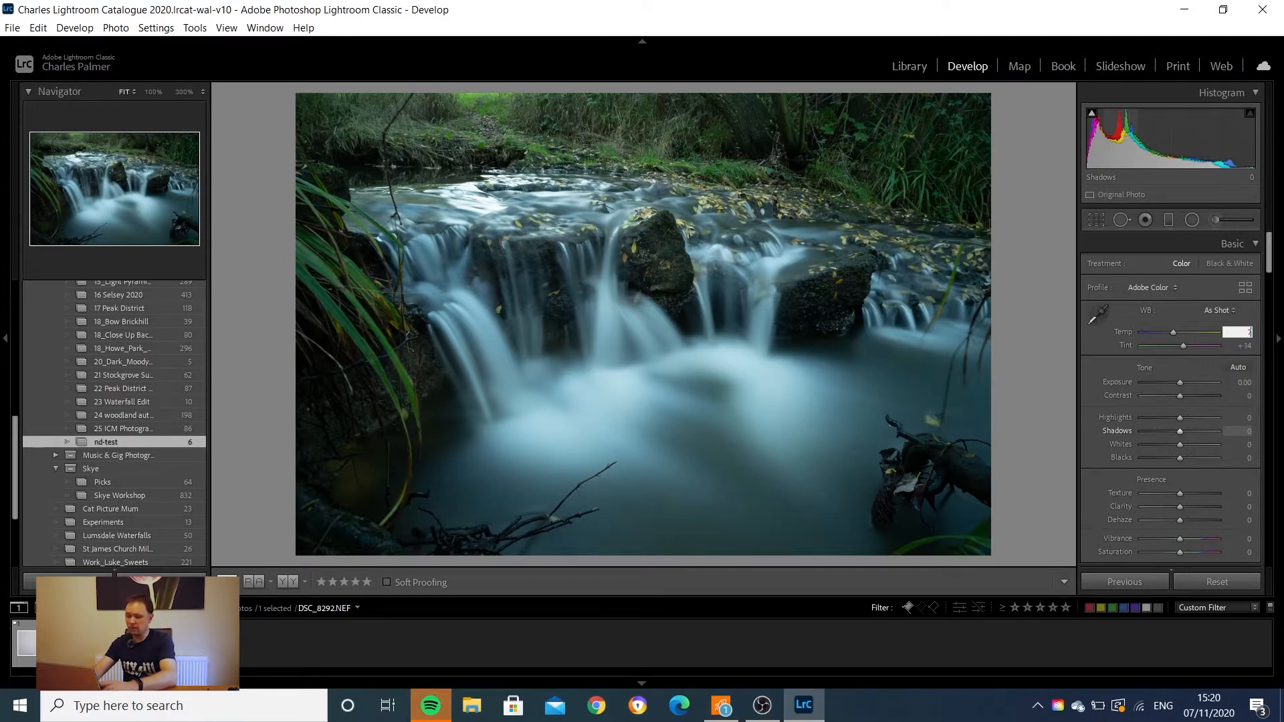
type("250")
key("Return")
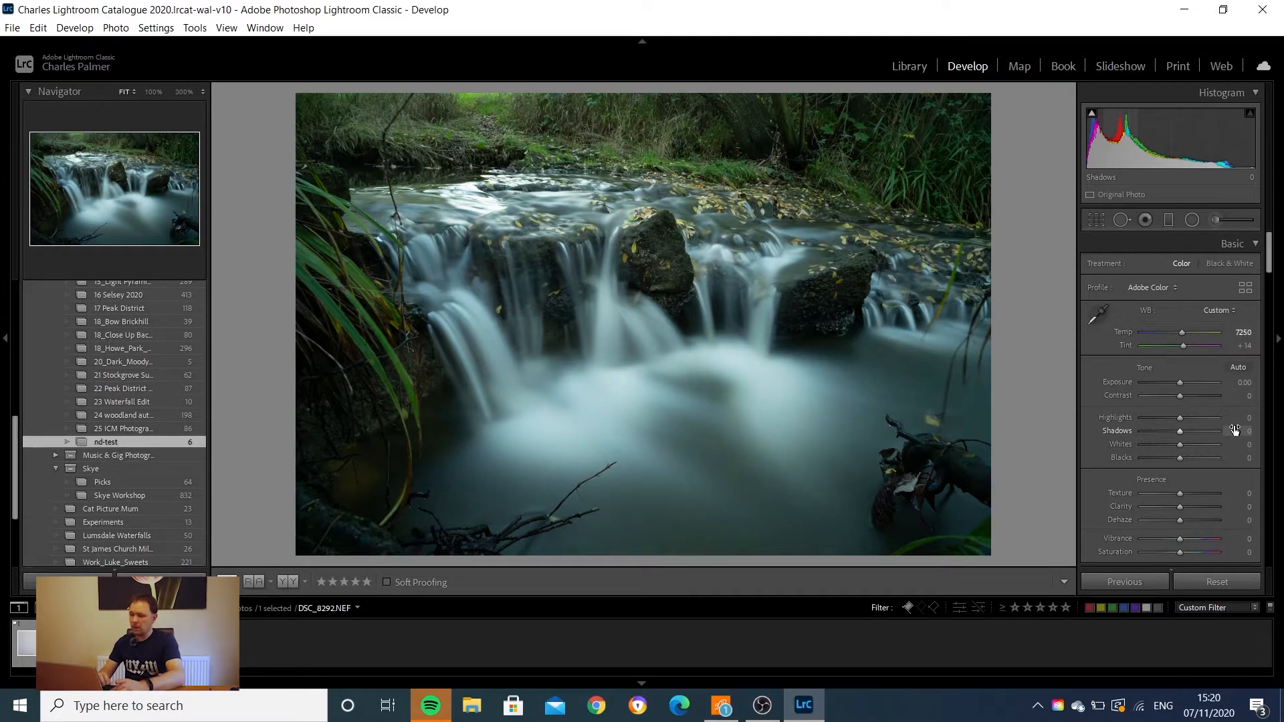
left_click(1243, 345)
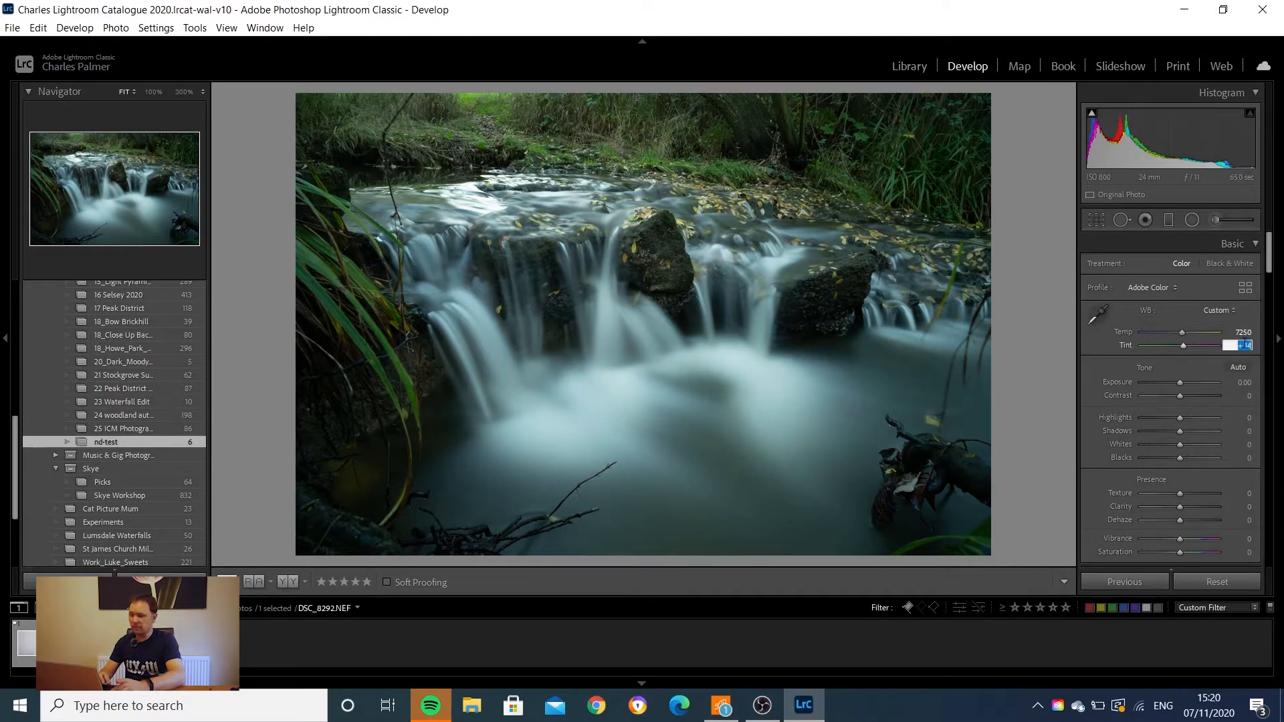
type("60")
key("Return")
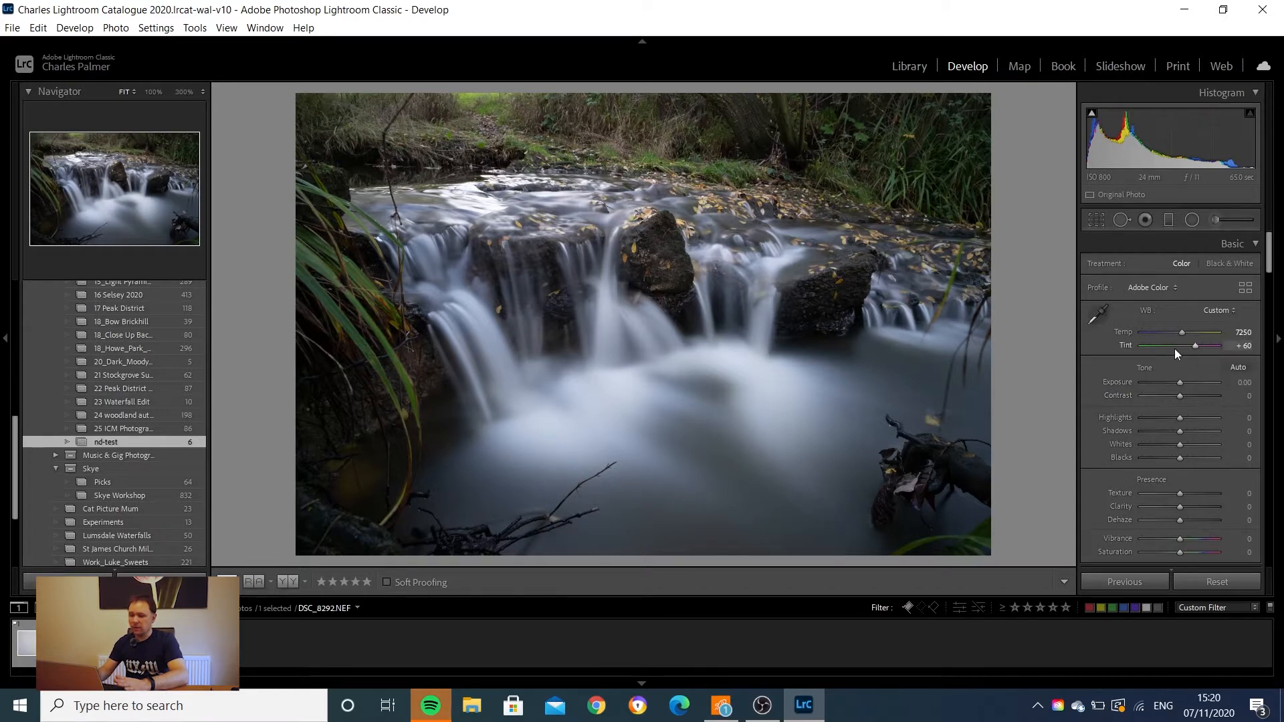
Compare DSC_8292.NEF with the preceding waterfall photo and warm its white balance temperature to 8000
key("Left")
key("Right")
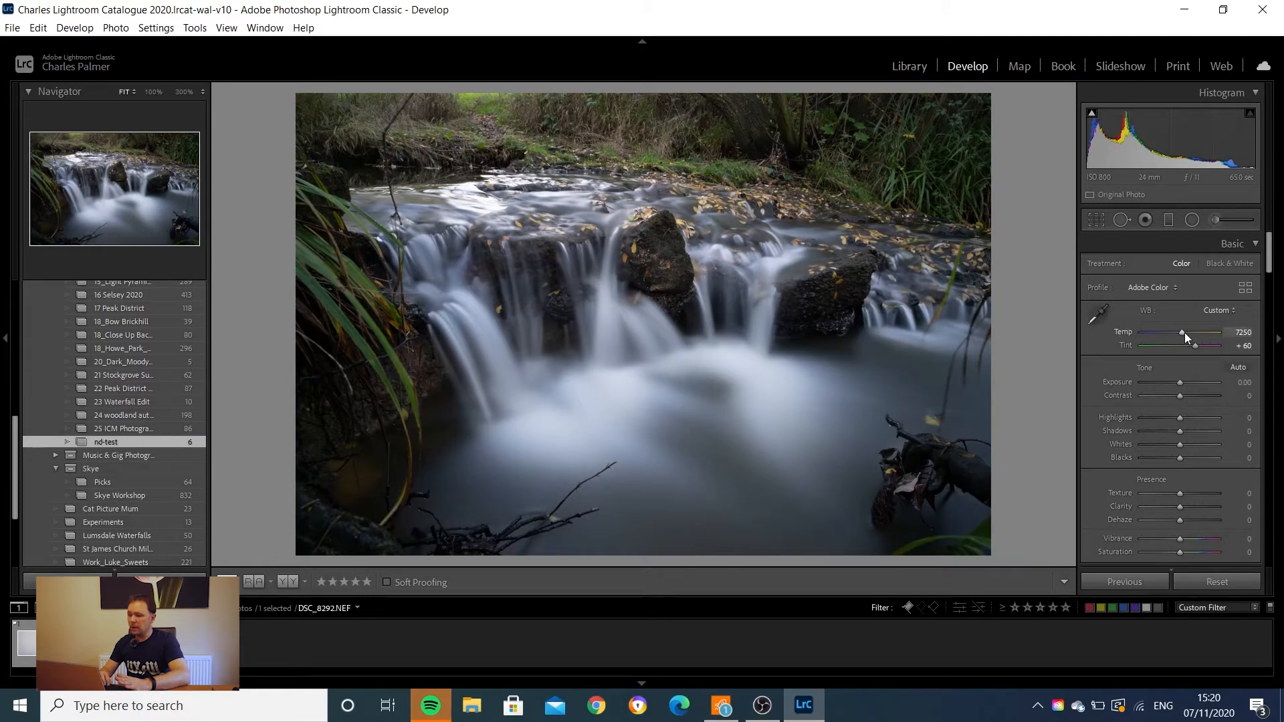
left_click_drag(1185, 333, 1190, 331)
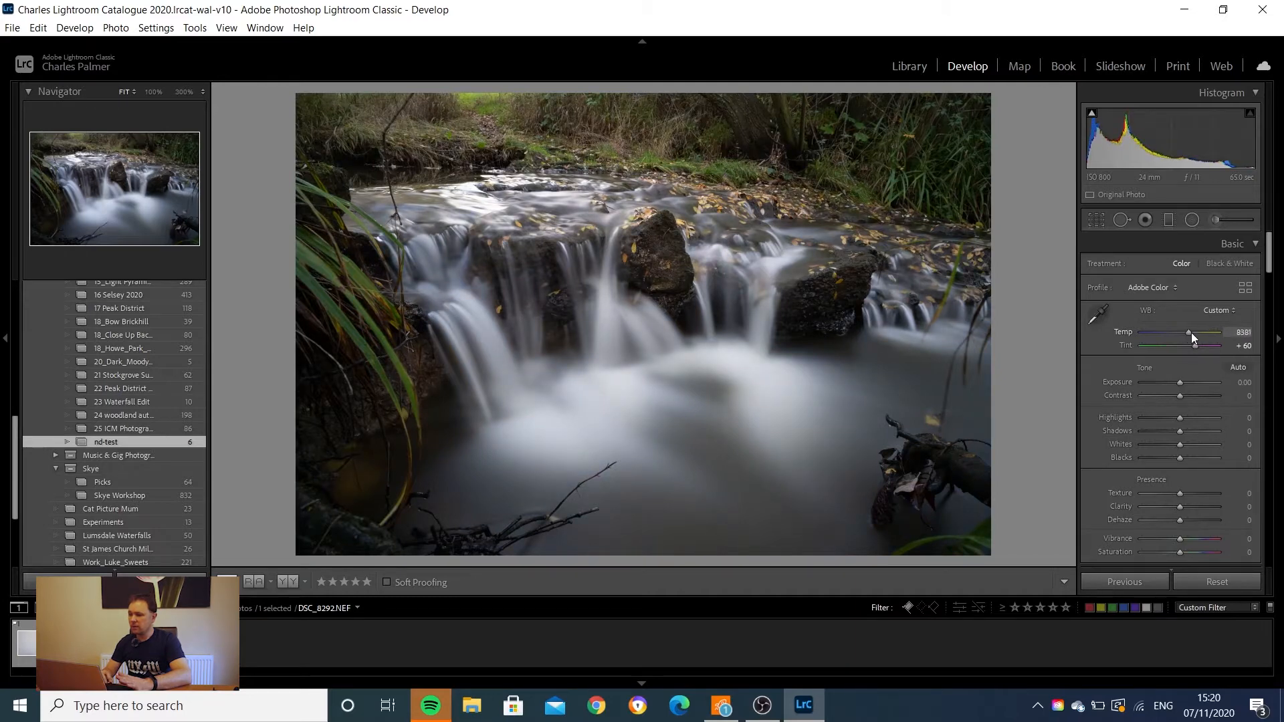
left_click(1246, 331)
type("8")
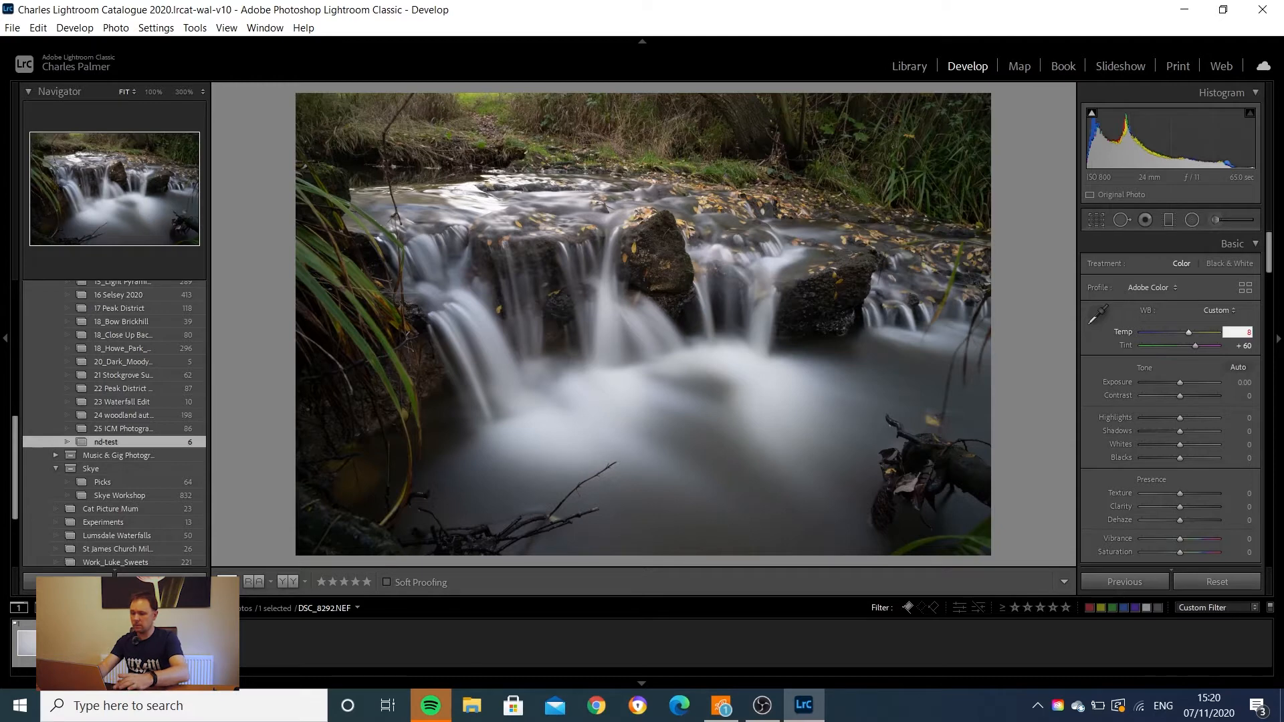
type("000")
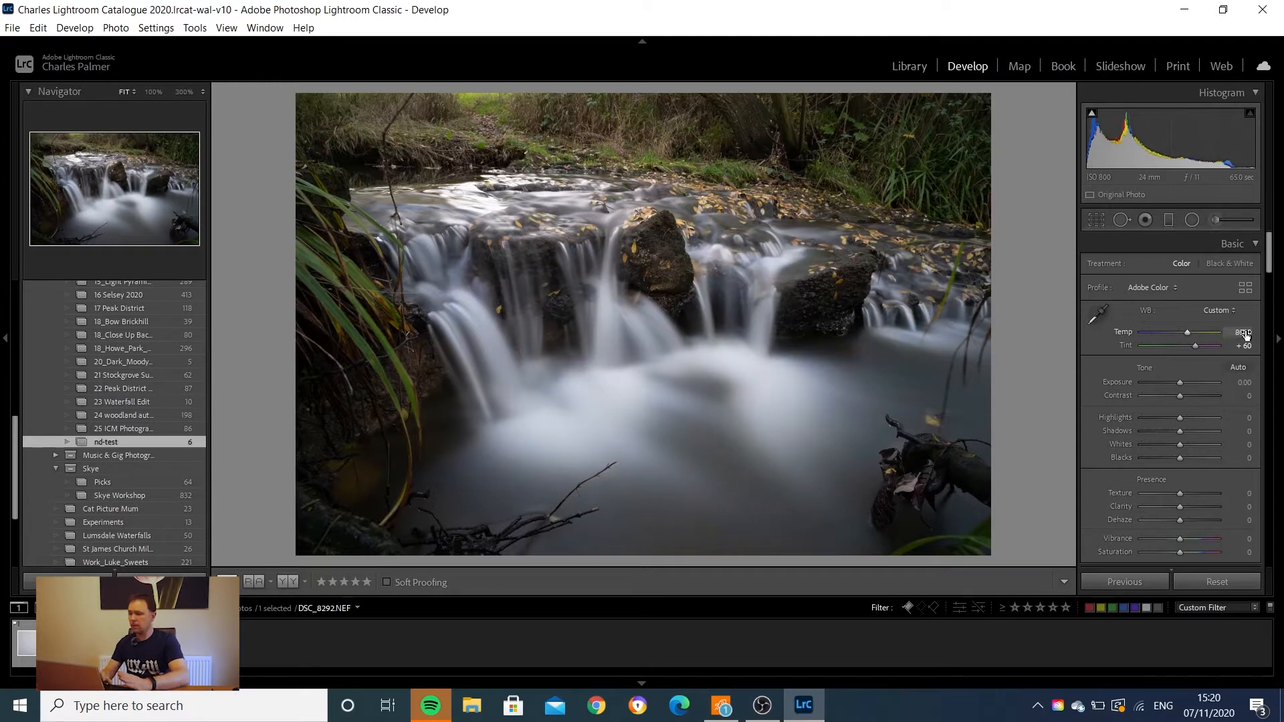
key("Return")
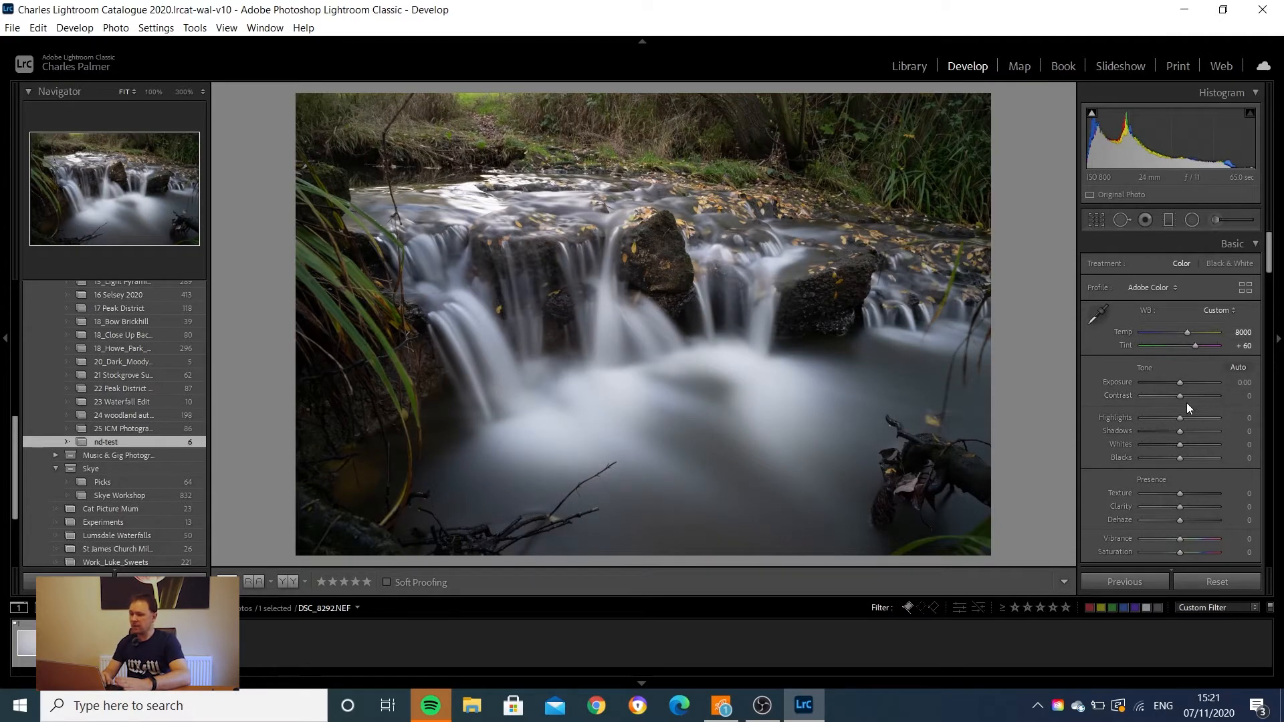
Set Contrast to +11, Highlights to −53, Shadows to +49, Whites to −14, Blacks to +26, Clarity to +16 and Dehaze to +33
left_click_drag(1179, 395, 1182, 396)
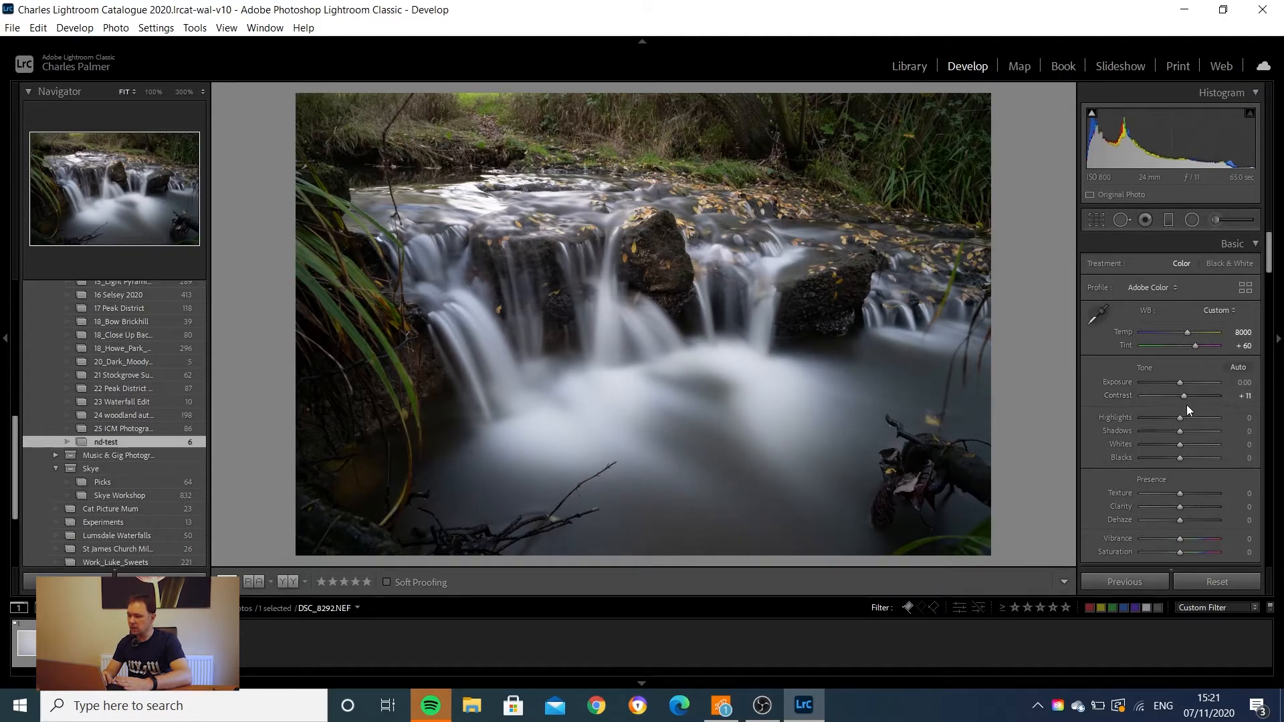
left_click_drag(1179, 418, 1176, 445)
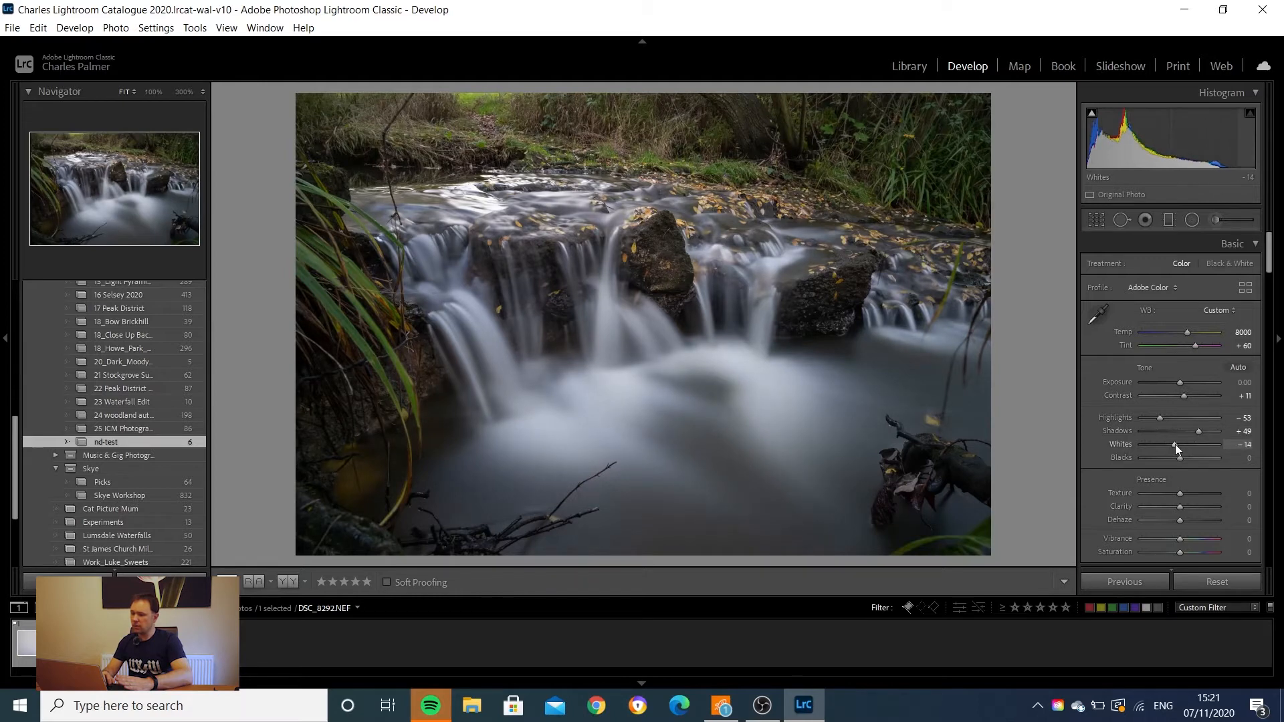
left_click_drag(1181, 459, 1193, 459)
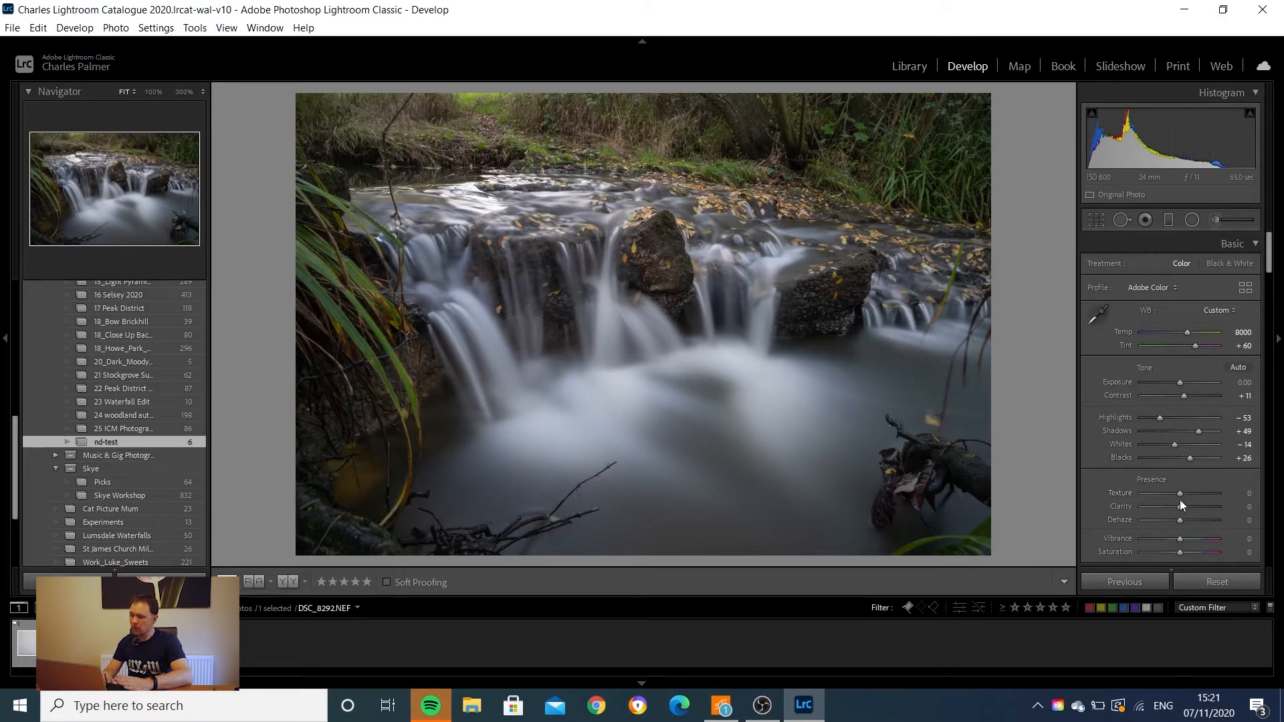
left_click_drag(1180, 507, 1192, 522)
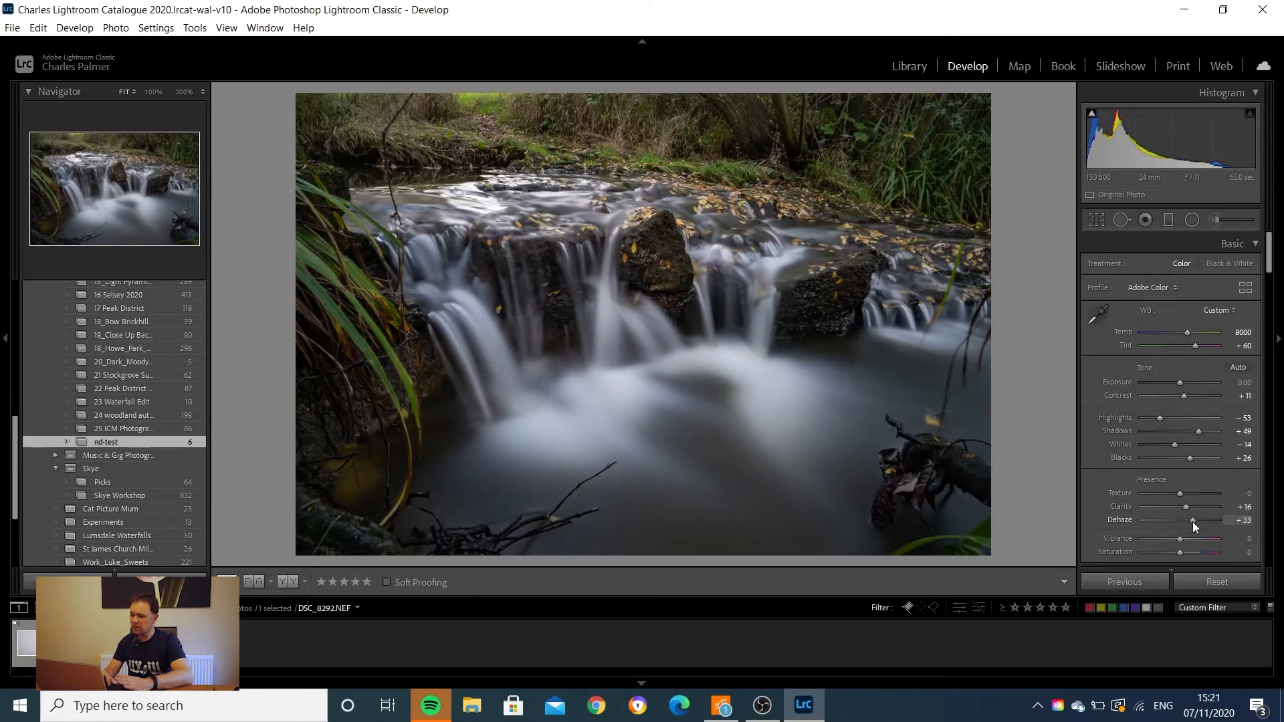
Shape a gentle S-shaped tone curve with points near 88/83 and 172/177, and lift the black point to an output of 15
scroll(1169, 442, "down", 3)
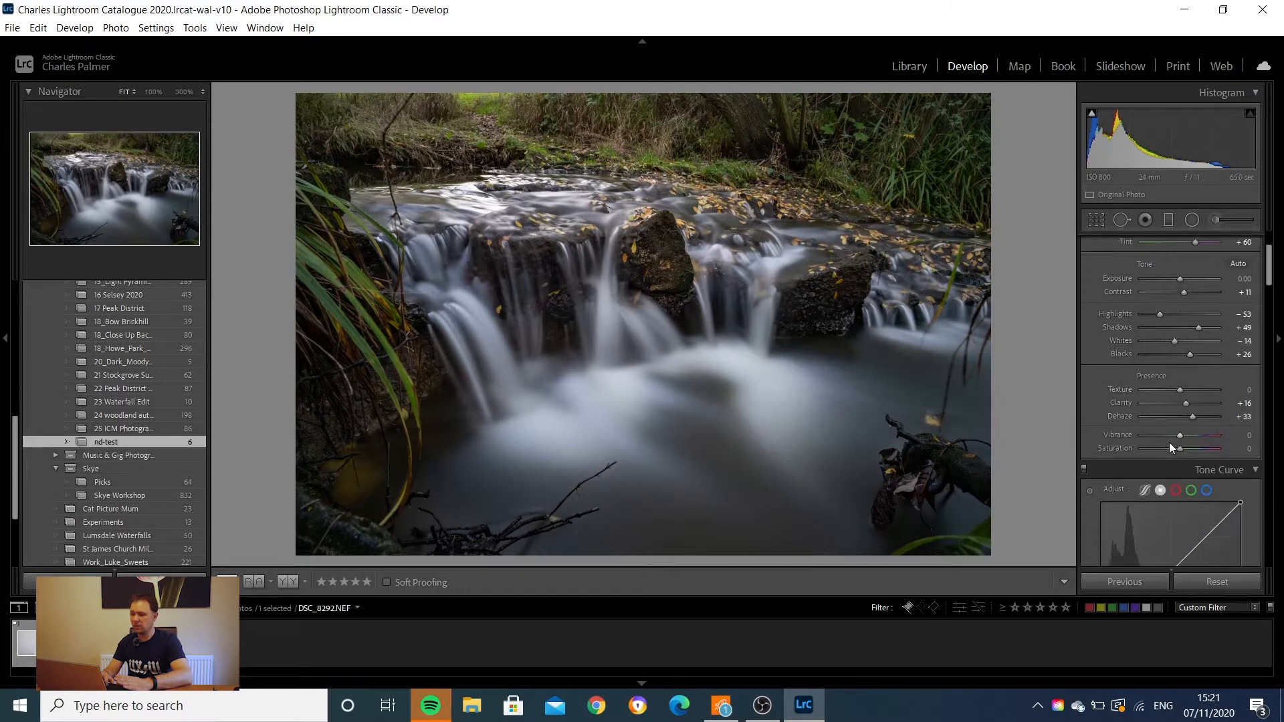
scroll(1168, 442, "down", 6)
left_click_drag(1148, 395, 1148, 398)
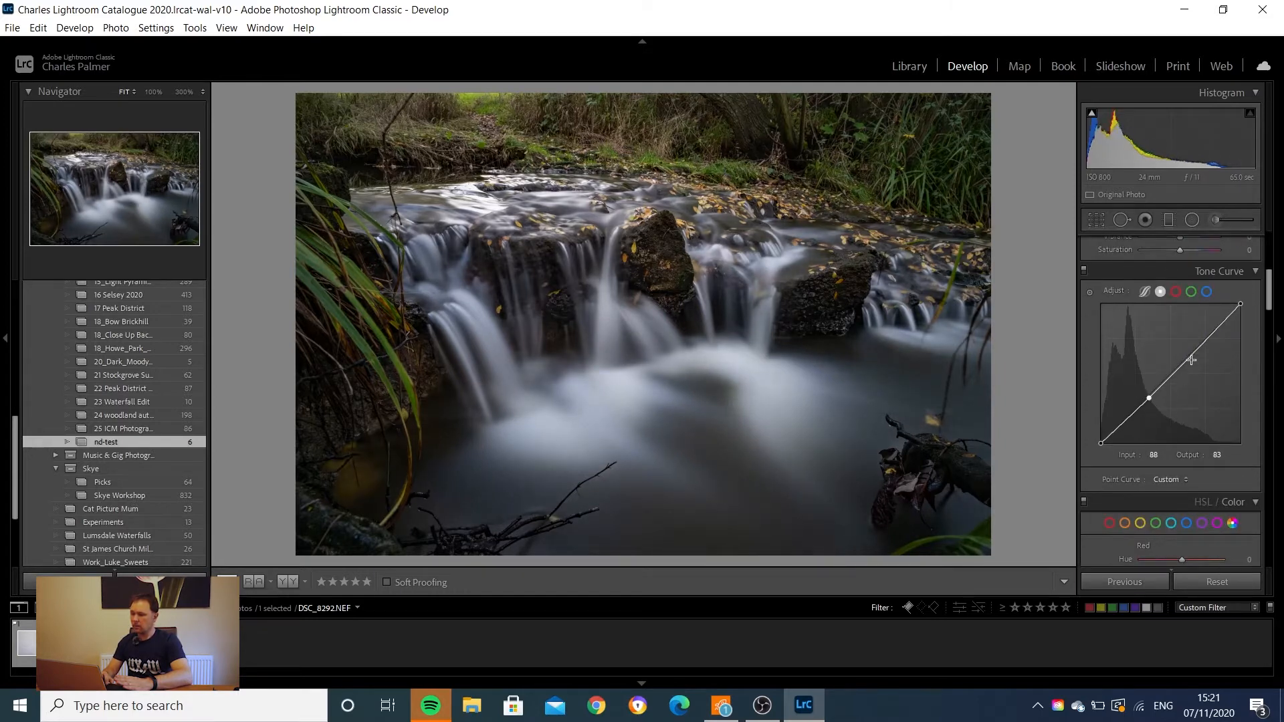
left_click_drag(1195, 350, 1194, 346)
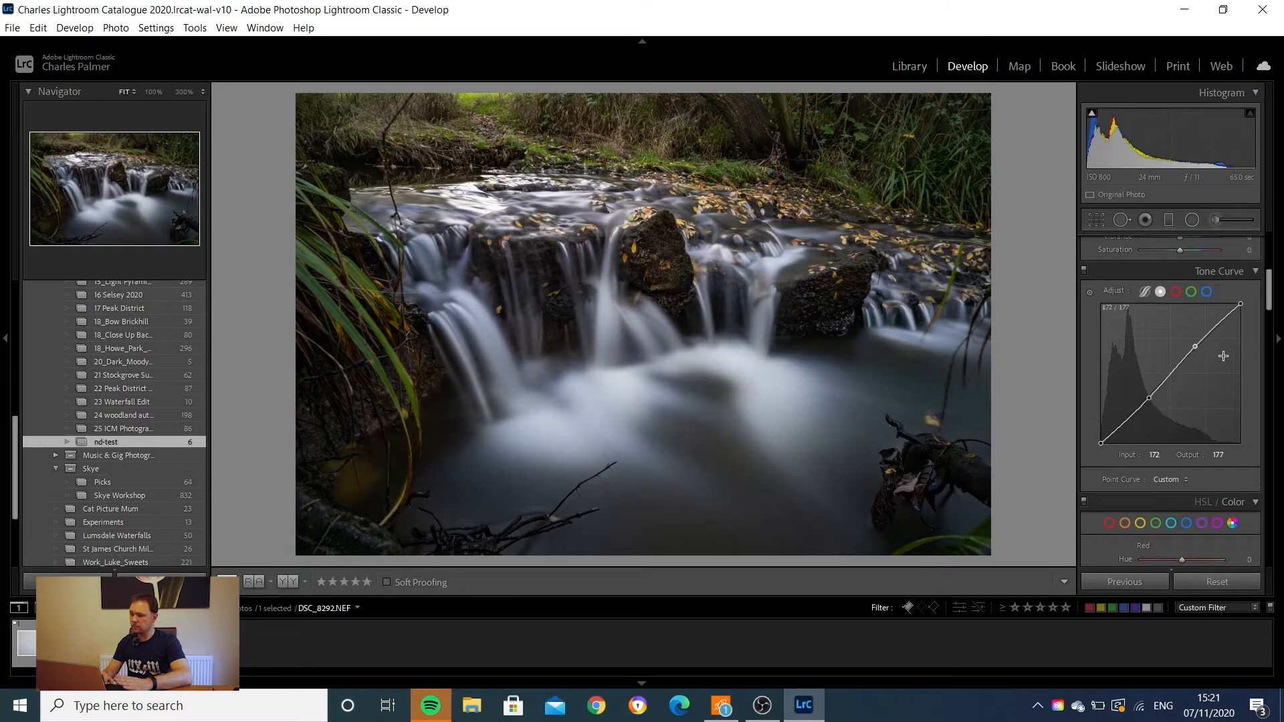
left_click_drag(1098, 443, 1103, 443)
key("ctrl+z")
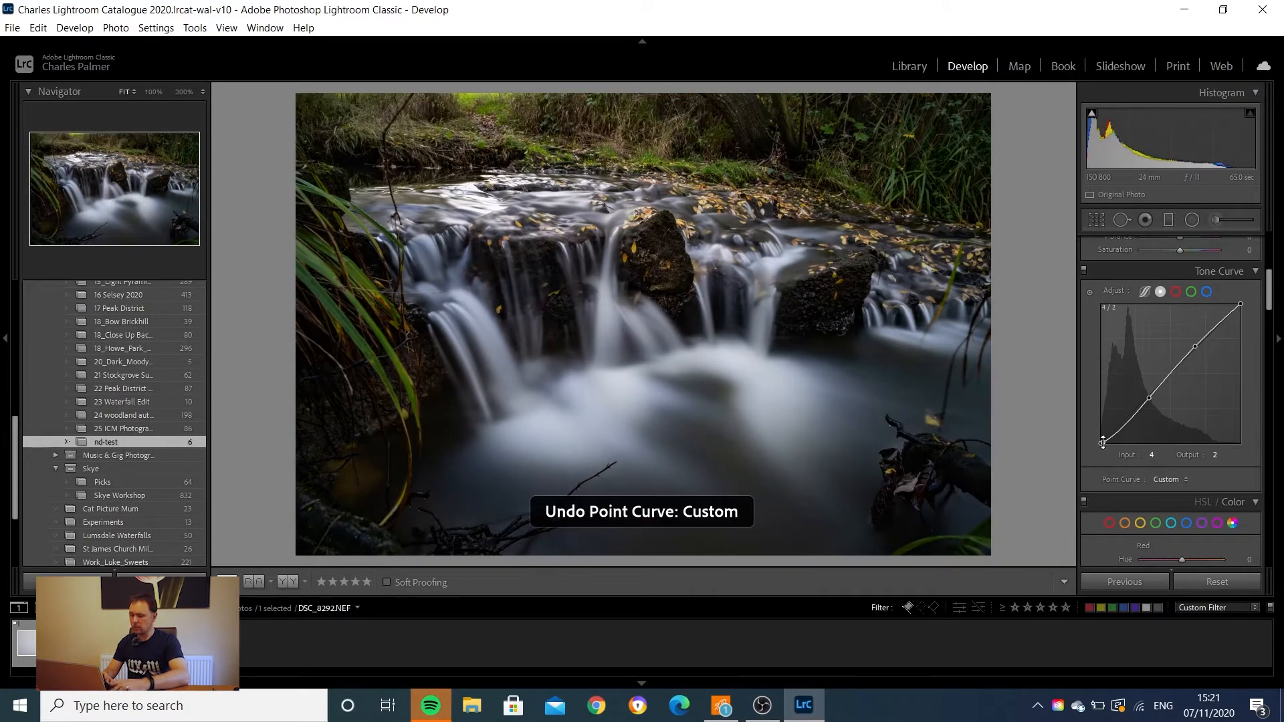
left_click_drag(1101, 443, 1099, 437)
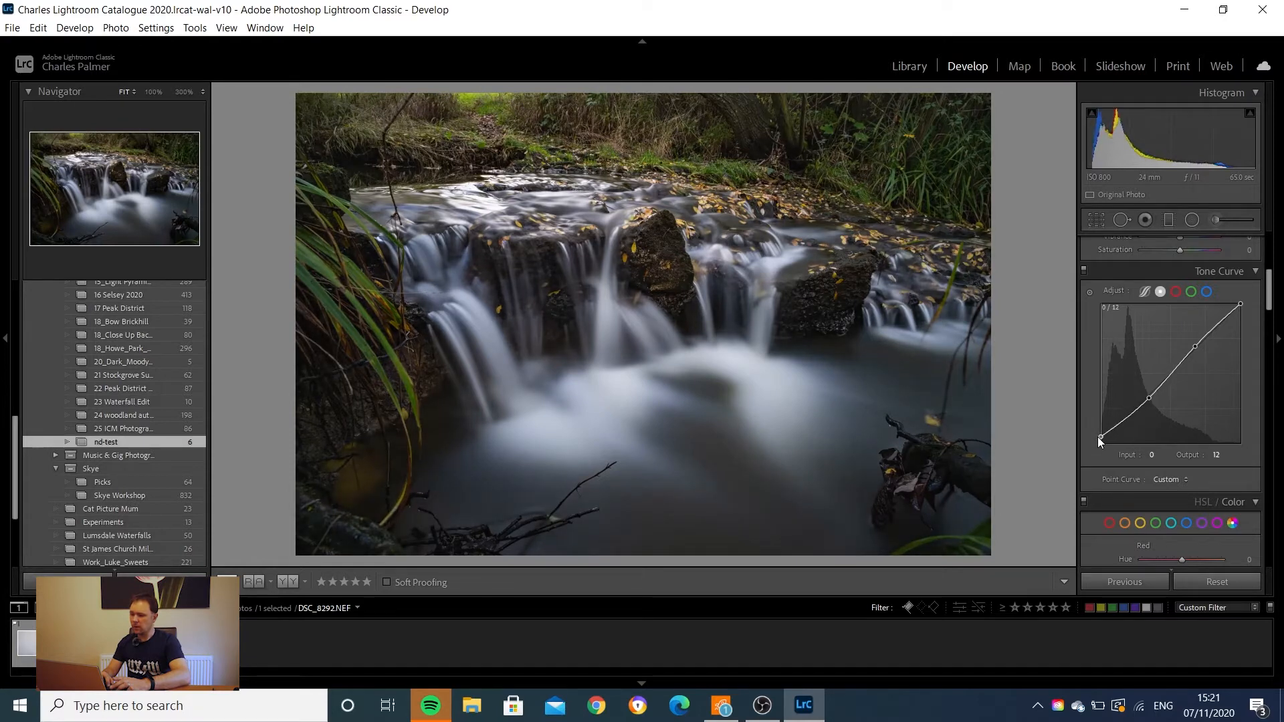
left_click_drag(1097, 435, 1100, 435)
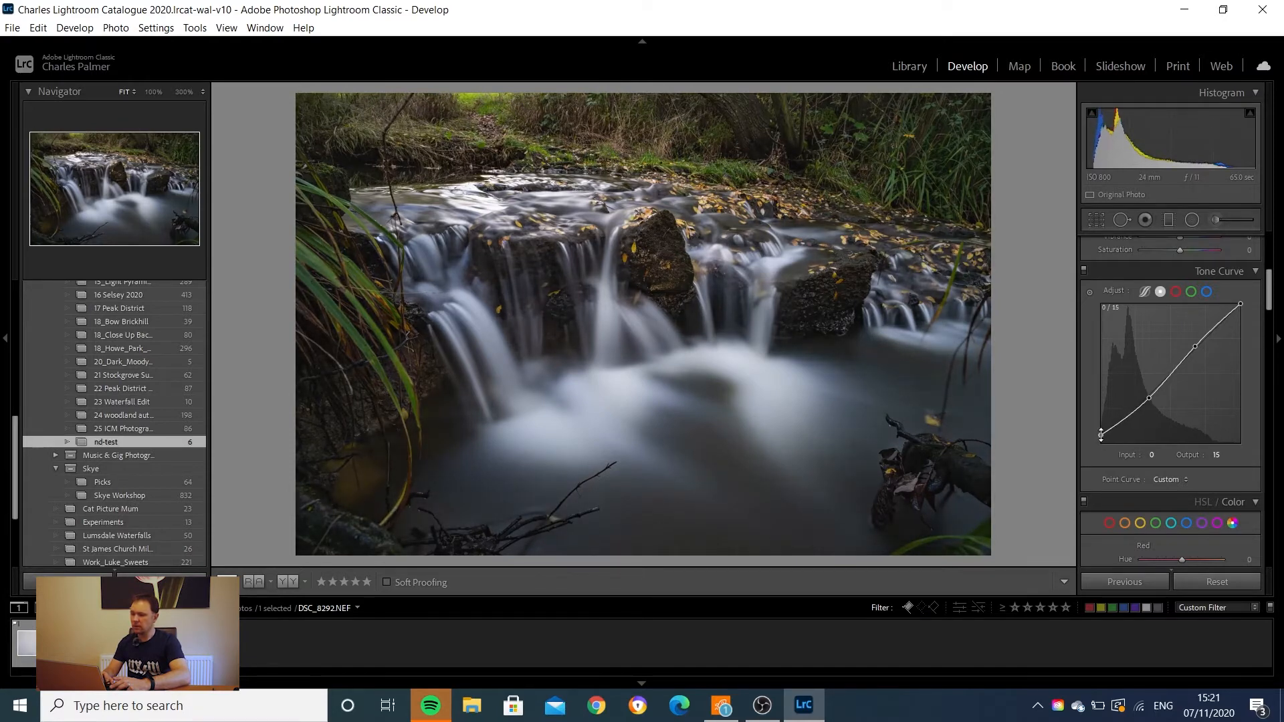
Set Orange hue to −27 and saturation to +20, Yellow hue to −33 and saturation to +22, and Green hue to −23
scroll(1196, 444, "down", 5)
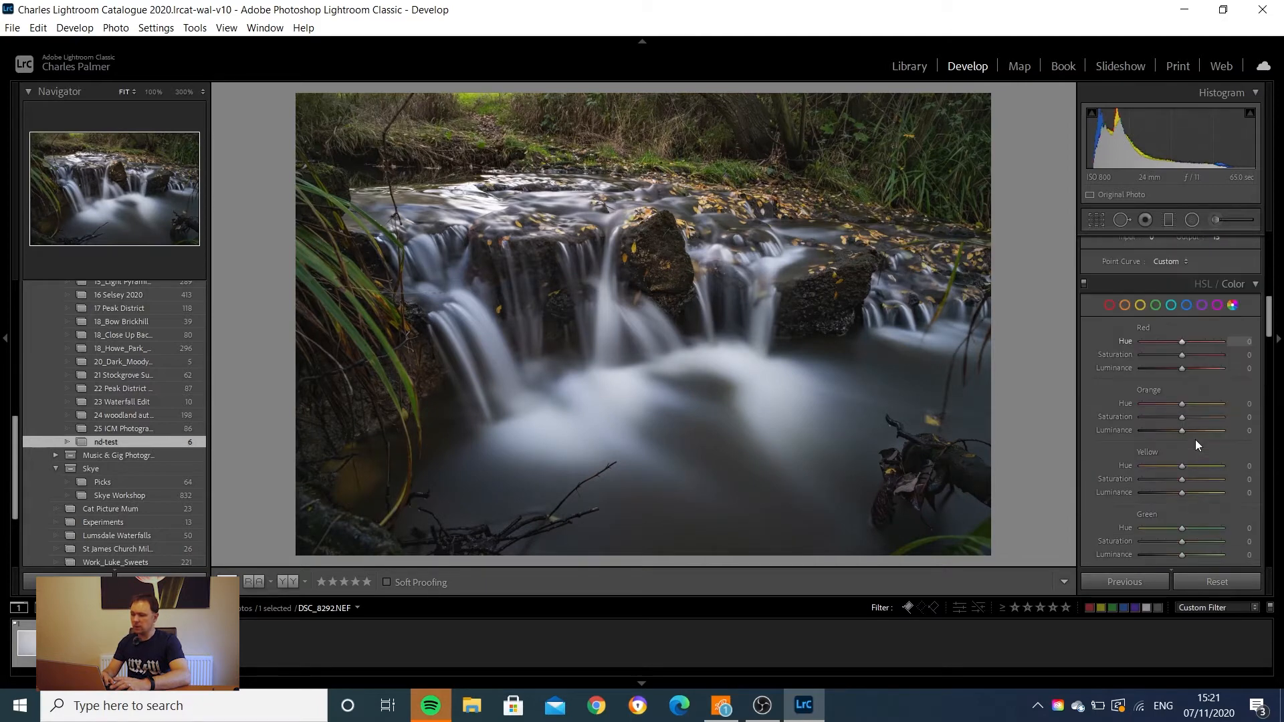
scroll(1195, 443, "up", 2)
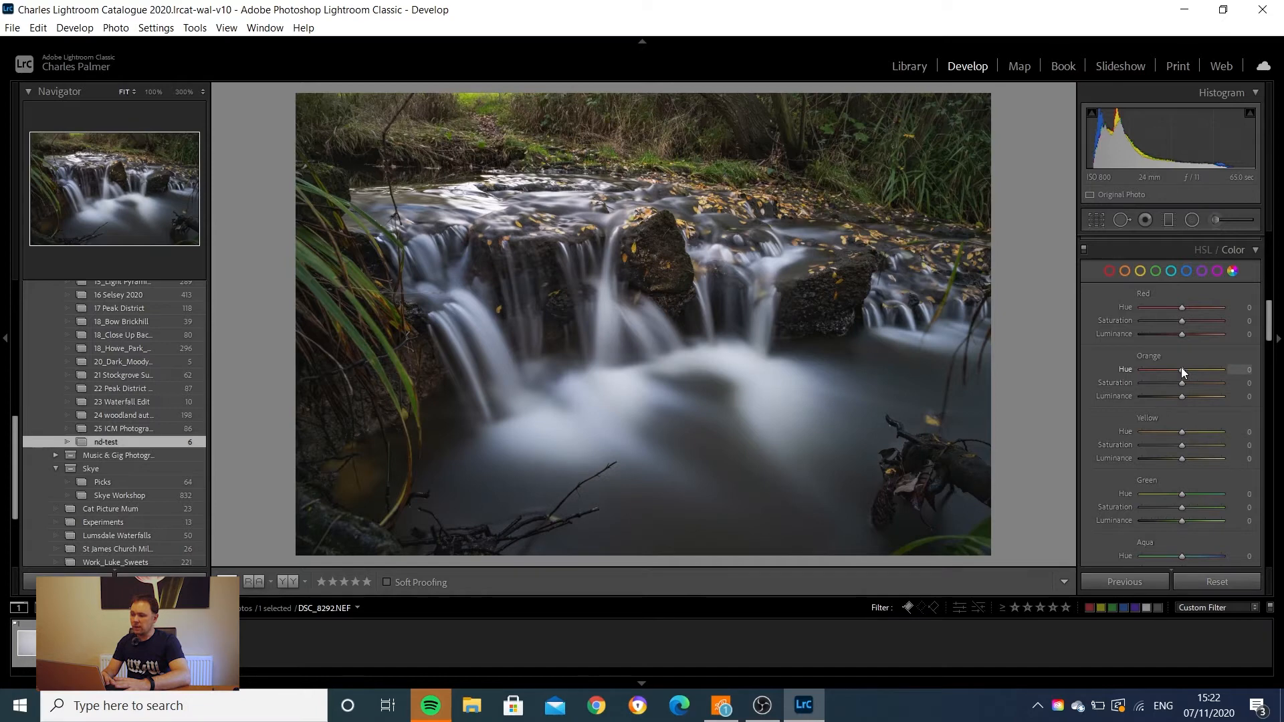
mouse_move(1182, 372)
left_mouse_down()
mouse_move(1166, 372)
mouse_move(1190, 386)
left_mouse_up()
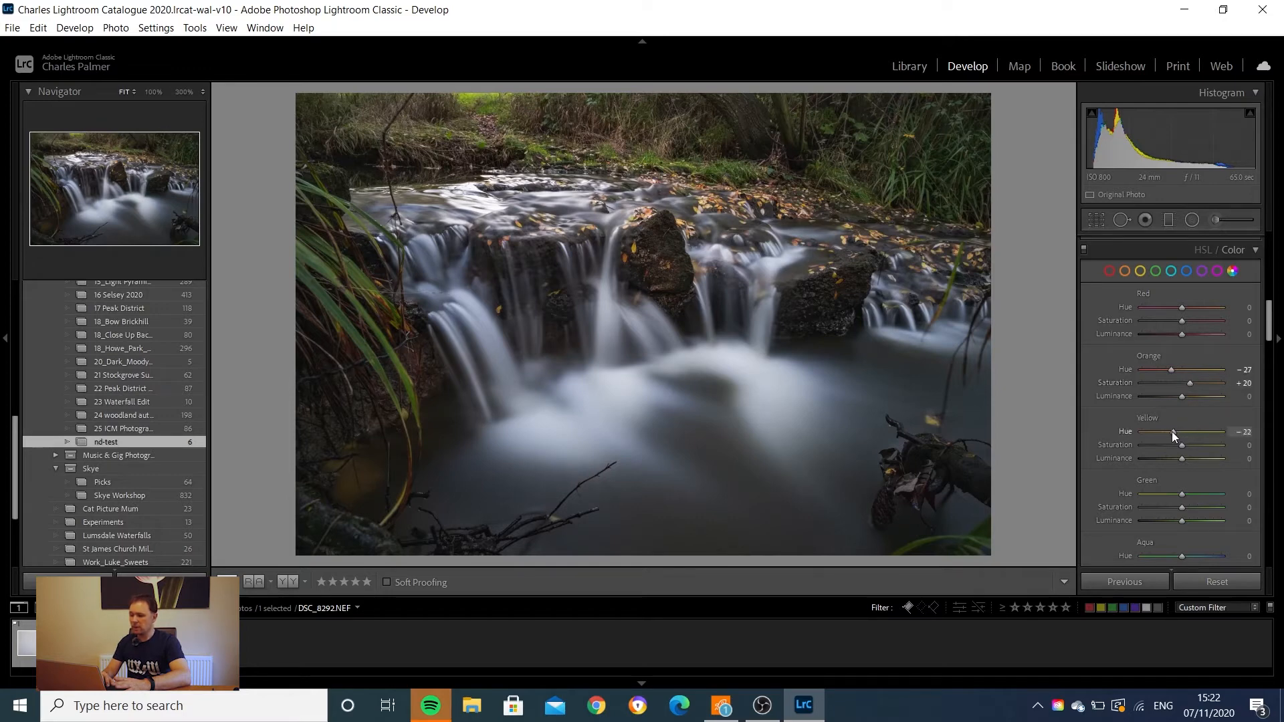
left_click_drag(1169, 431, 1168, 431)
left_click_drag(1182, 446, 1190, 447)
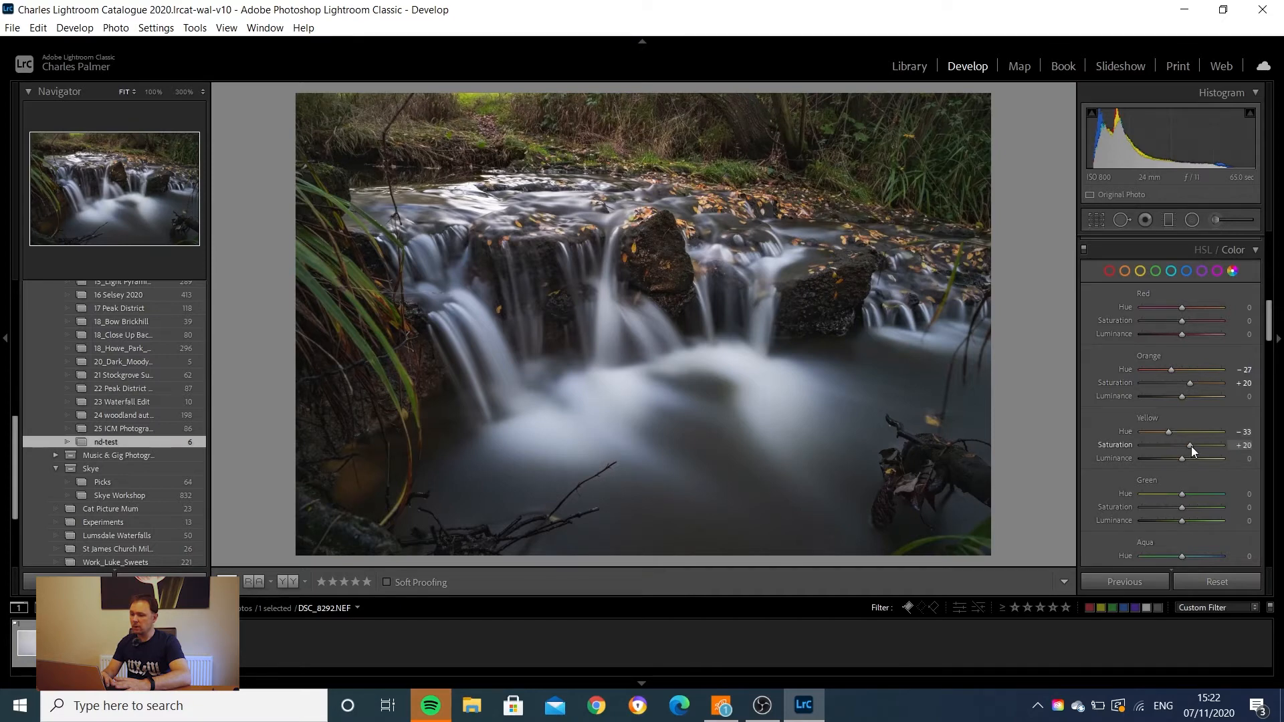
scroll(1177, 492, "down", 1)
left_click_drag(1177, 492, 1176, 493)
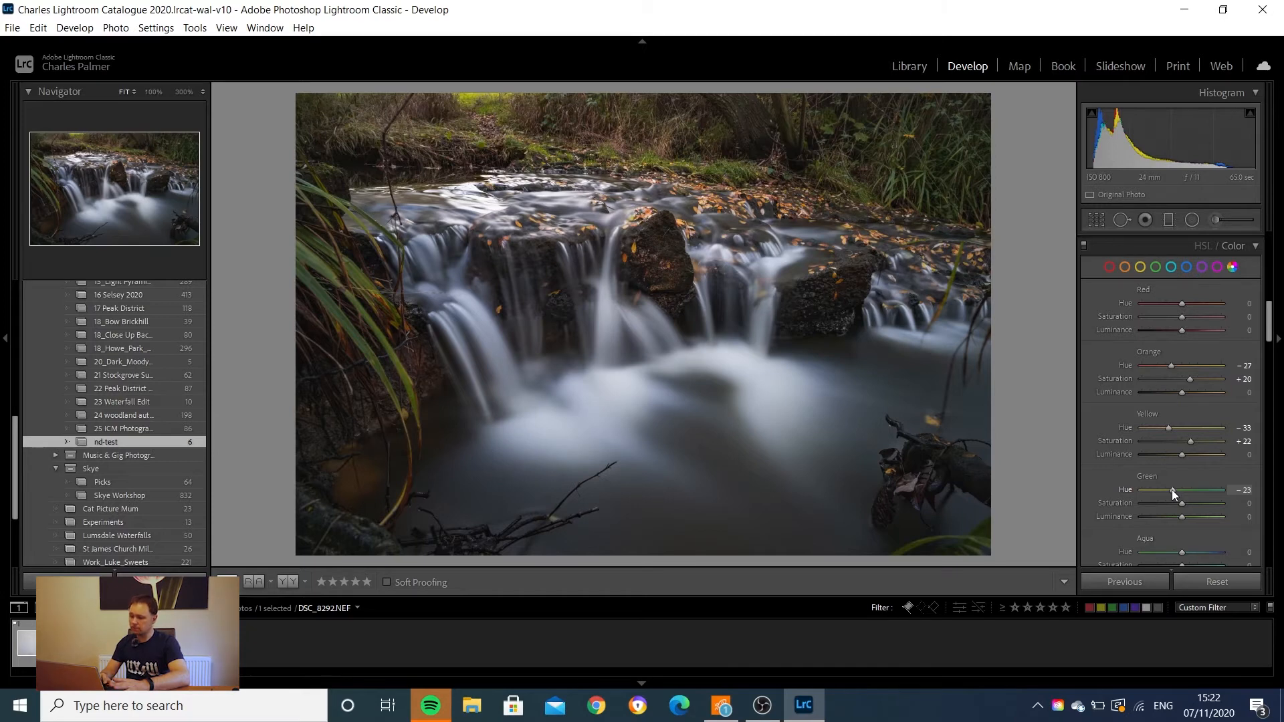
scroll(1217, 480, "down", 3)
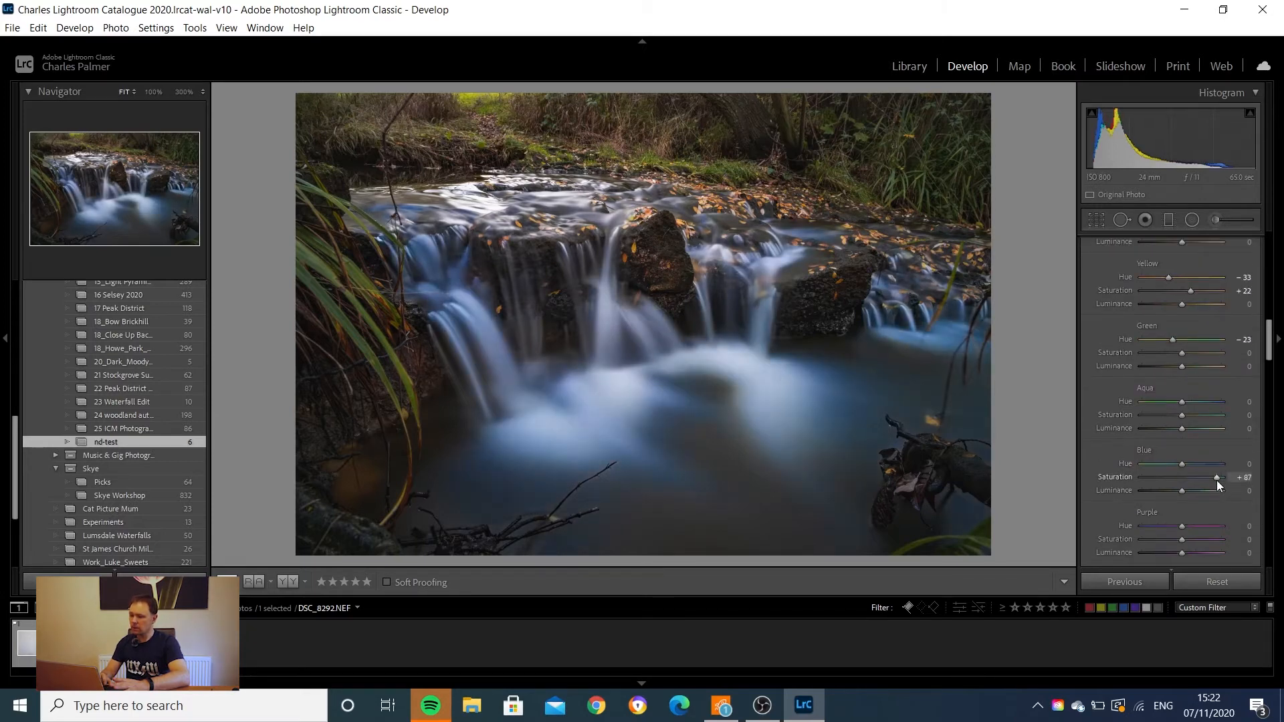
key("ctrl+z")
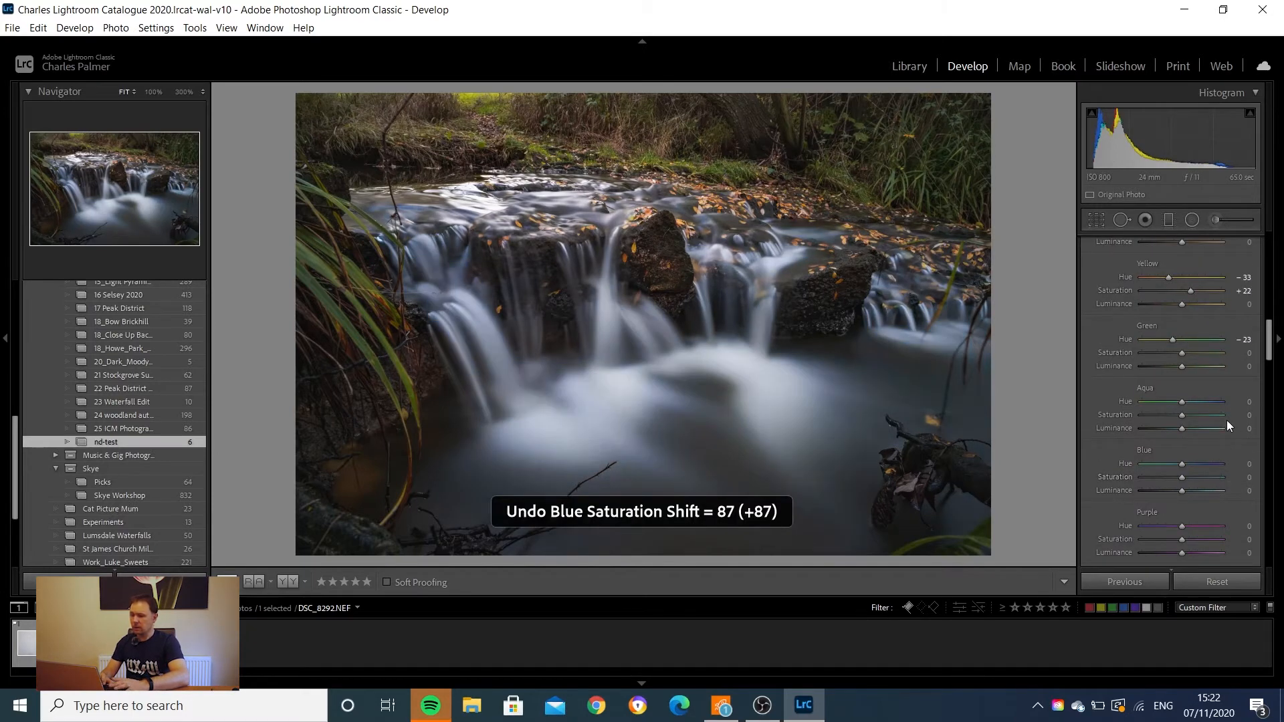
Tint the midtones blue in Color Grading with hue 211 and saturation 13
scroll(1229, 435, "down", 2)
scroll(1229, 438, "down", 3)
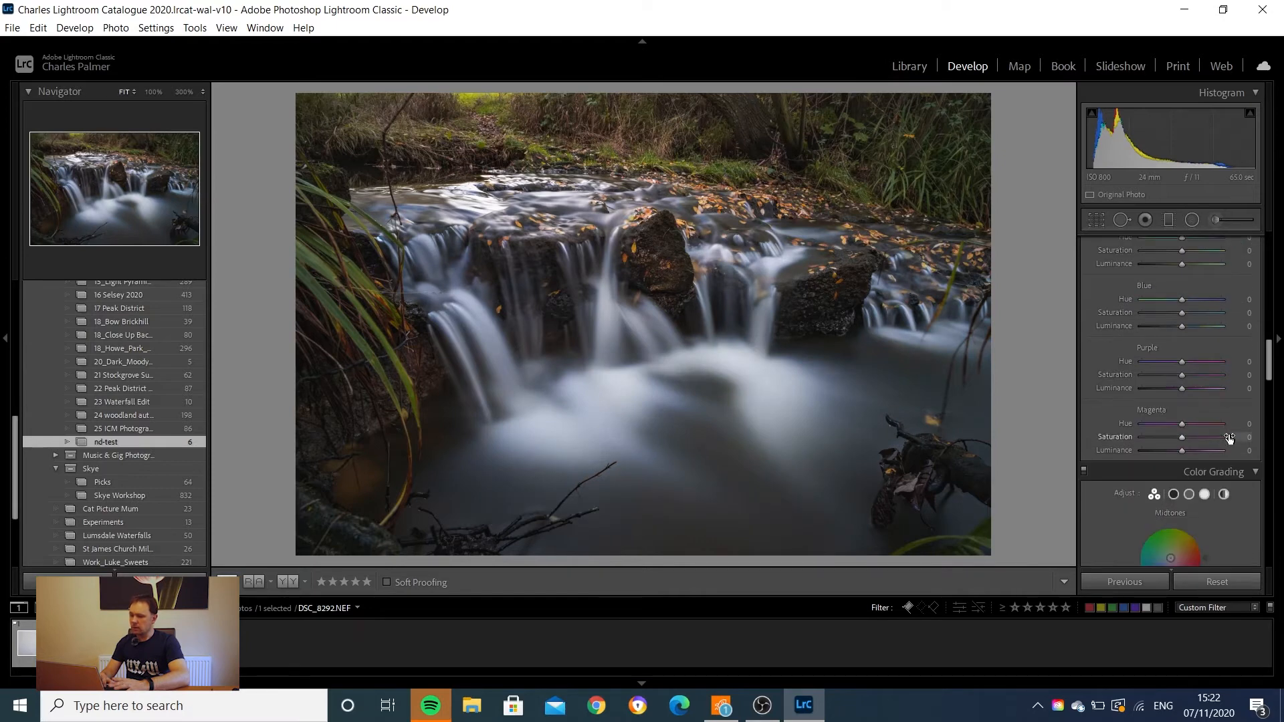
left_click_drag(1170, 479, 1166, 477)
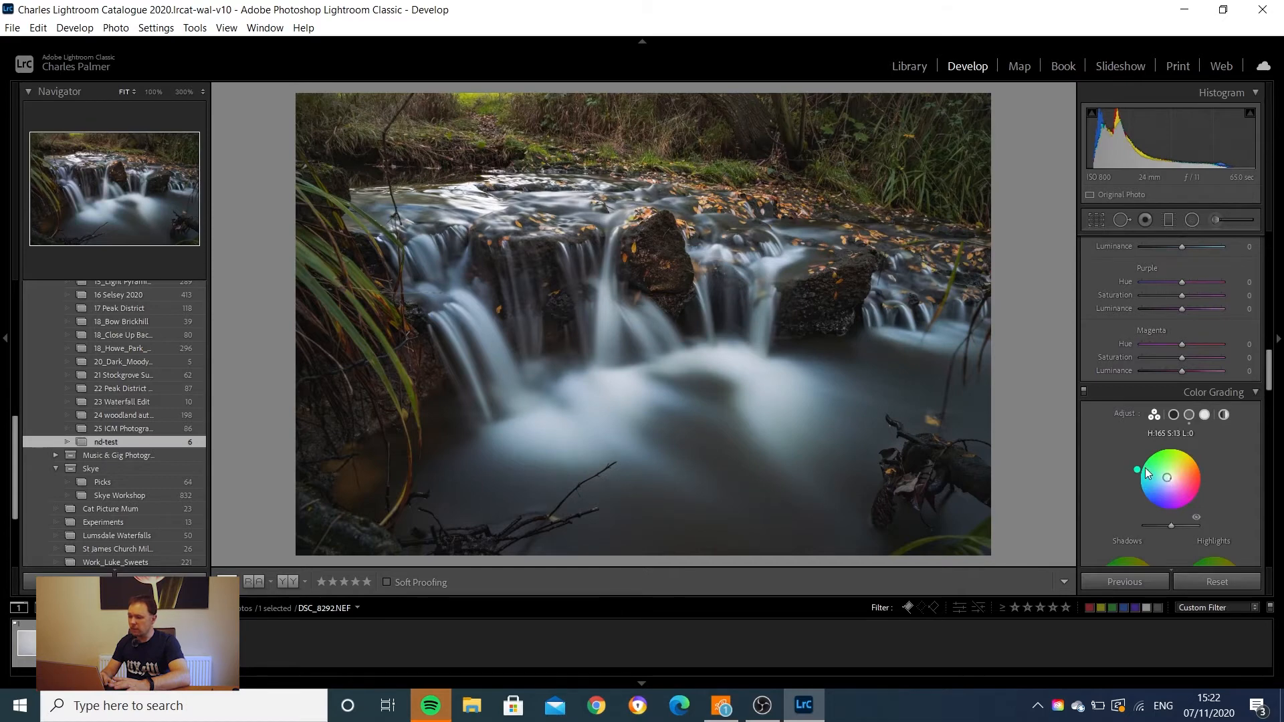
left_click_drag(1136, 470, 1140, 496)
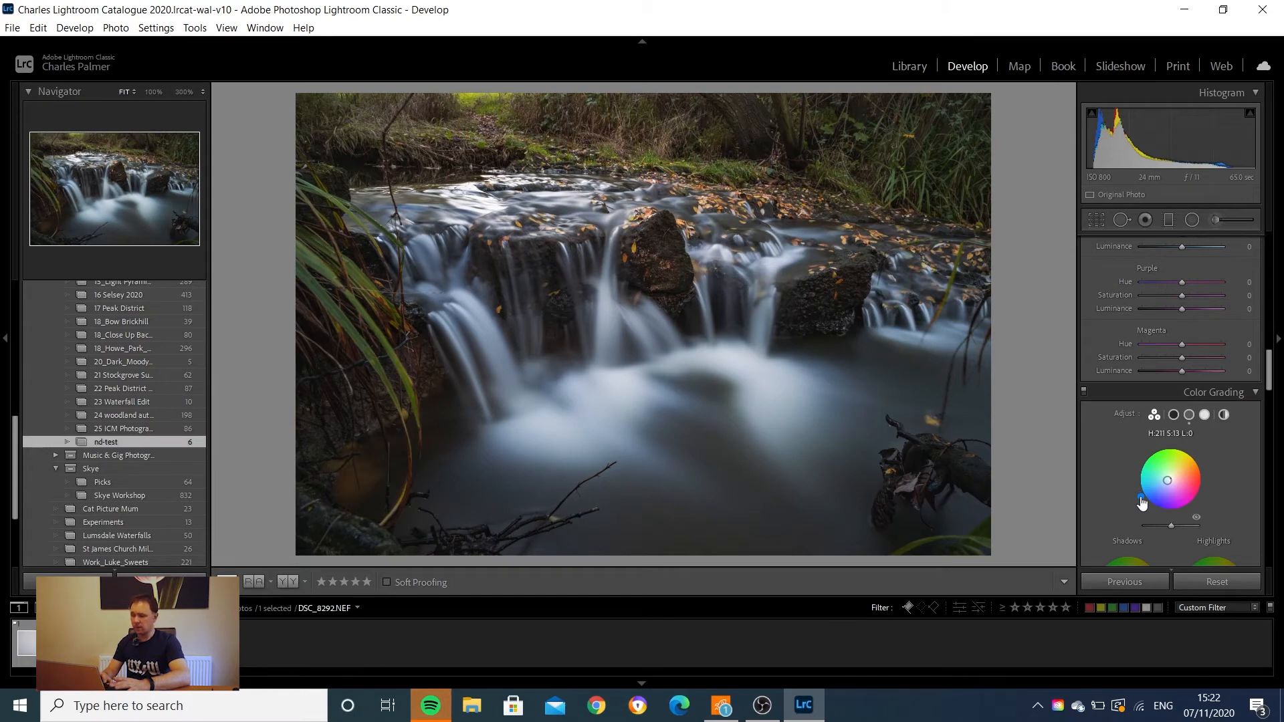
Darken the photo's edges with a post-crop vignette amount of −16
left_click_drag(1272, 386, 1258, 540)
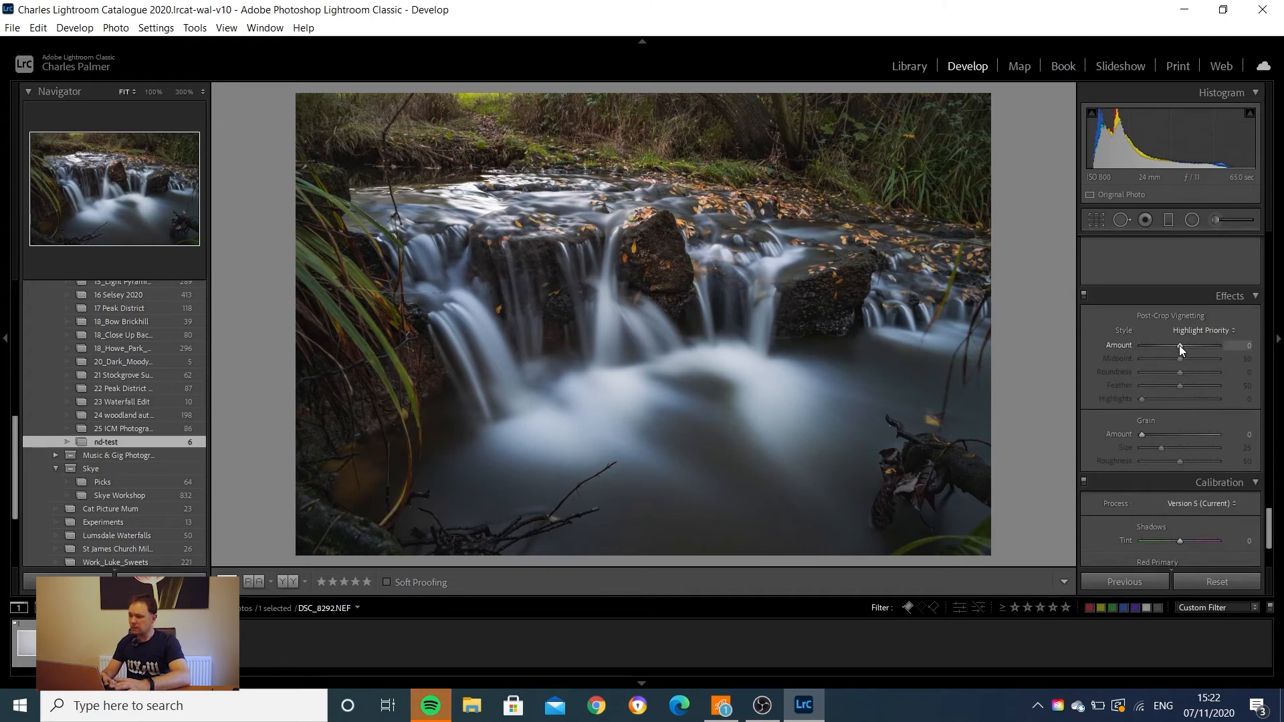
left_click_drag(1178, 345, 1173, 345)
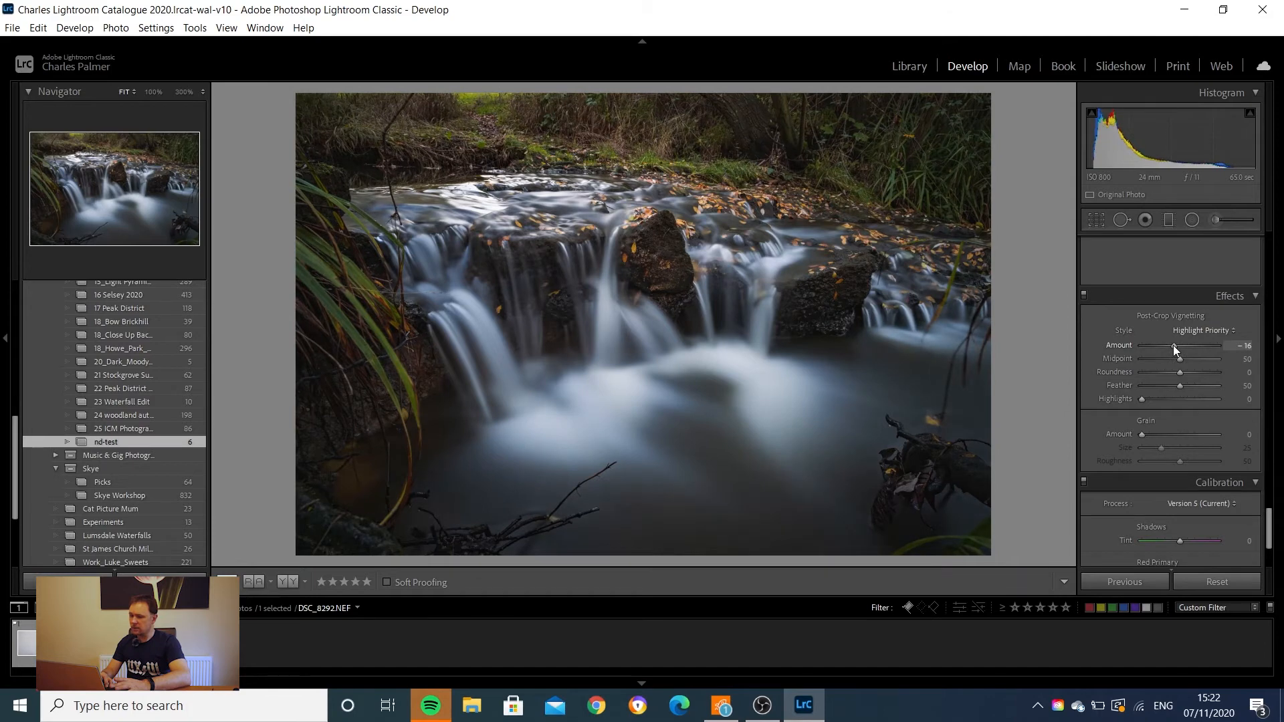